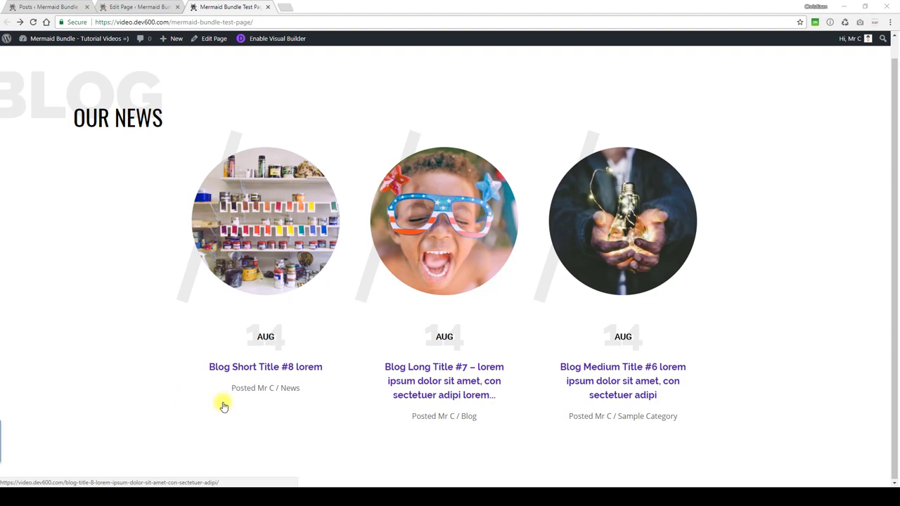
# Step: Switch to the master CSS file in Notepad++ and set the 3 Circle Blog Module's line background and date day colour to #a1fb9c
pyautogui.click(318, 487)
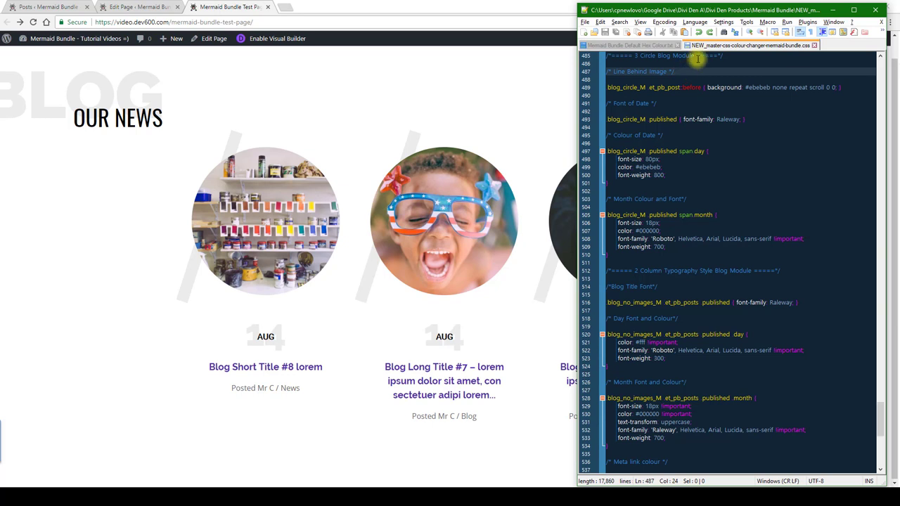
pyautogui.moveTo(731, 55); pyautogui.dragTo(623, 56)
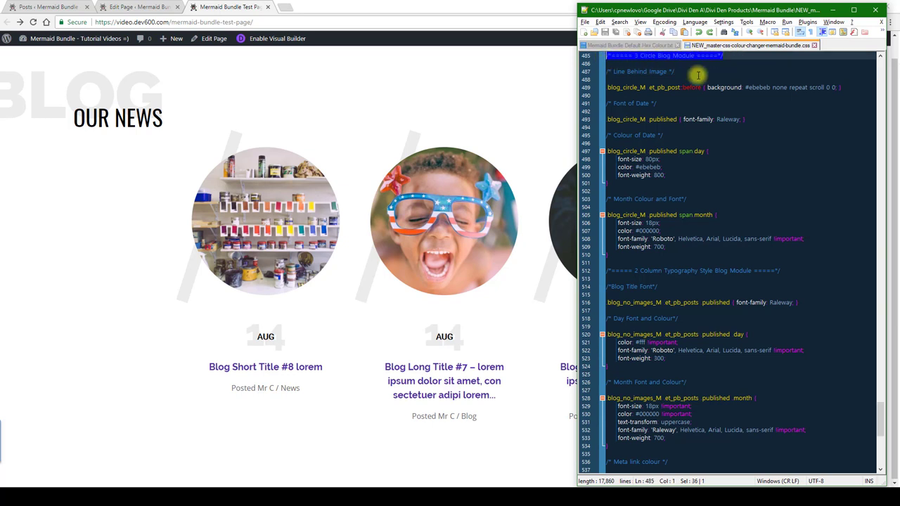
pyautogui.click(754, 127)
pyautogui.click(759, 87)
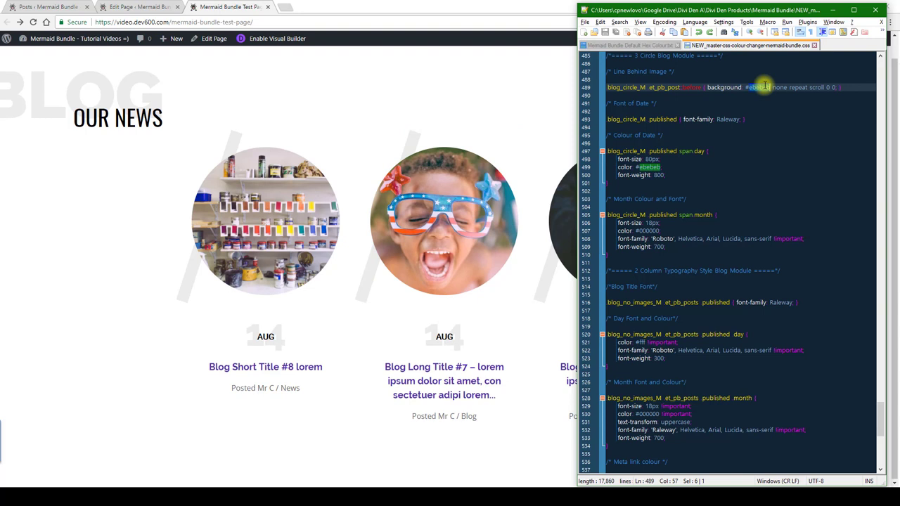
pyautogui.write('a1fb9d')
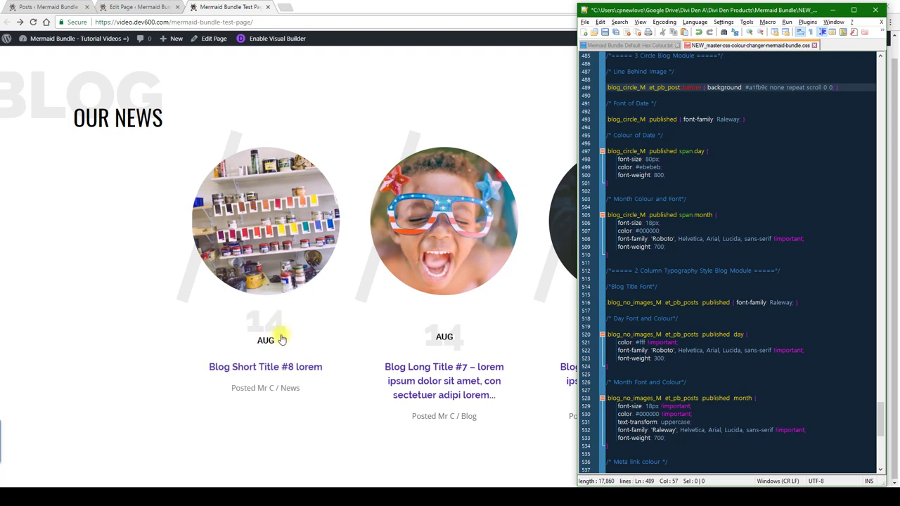
pyautogui.doubleClick(650, 167)
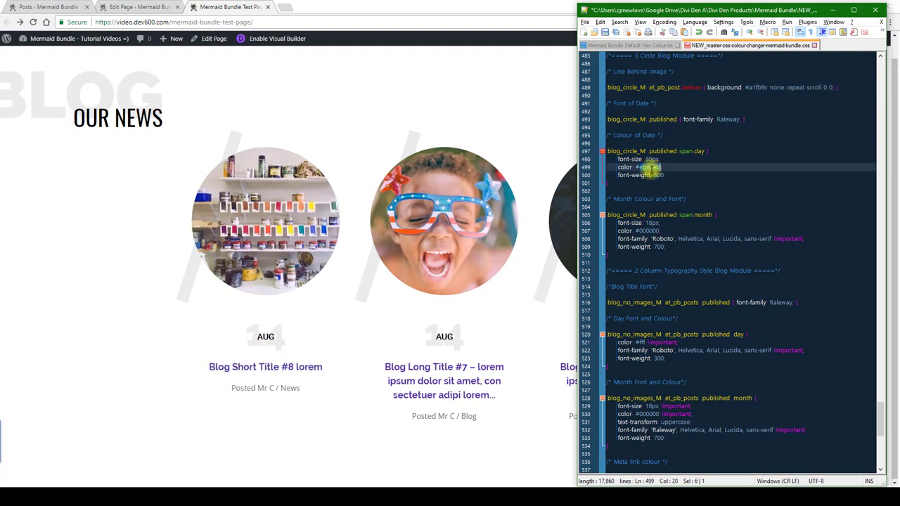
pyautogui.write('a1fb9c')
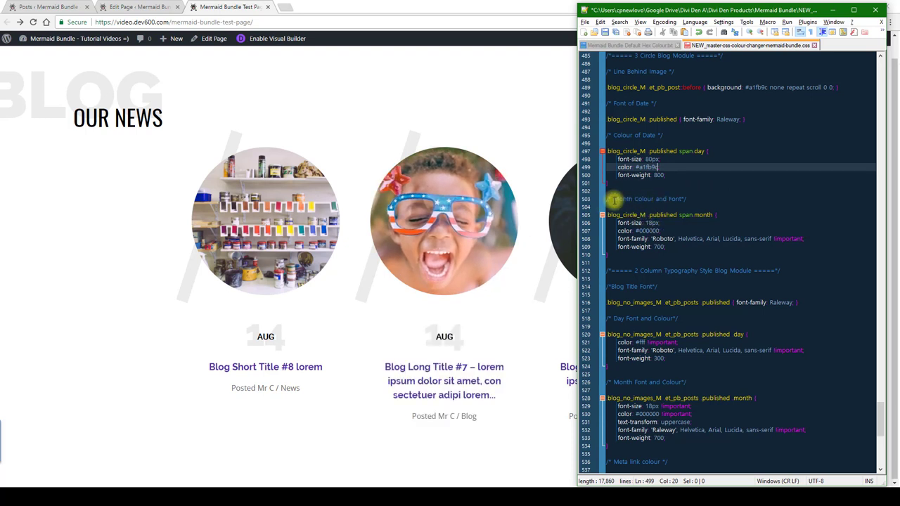
# Step: Copy the whole 3 Circle Blog Module section of the CSS file, including the Month Colour and Font rule
pyautogui.moveTo(614, 199); pyautogui.dragTo(672, 200)
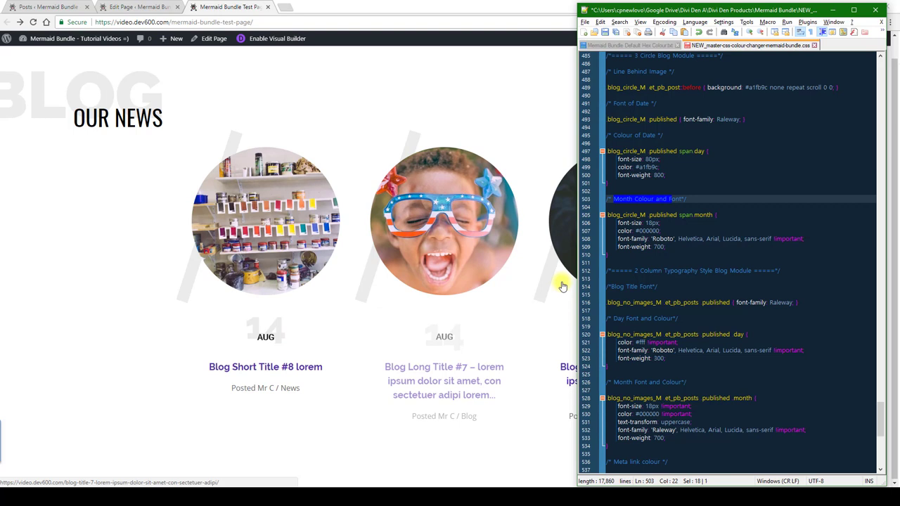
pyautogui.click(616, 256)
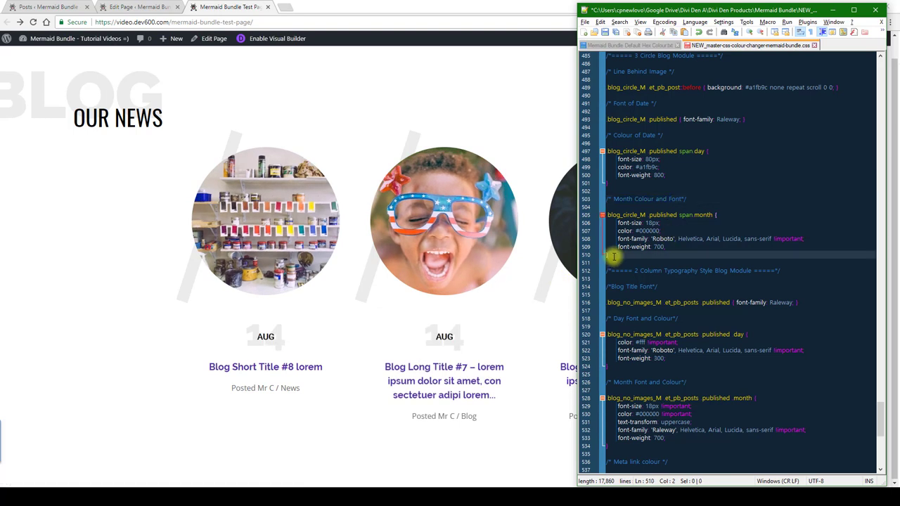
pyautogui.moveTo(614, 257); pyautogui.dragTo(605, 56)
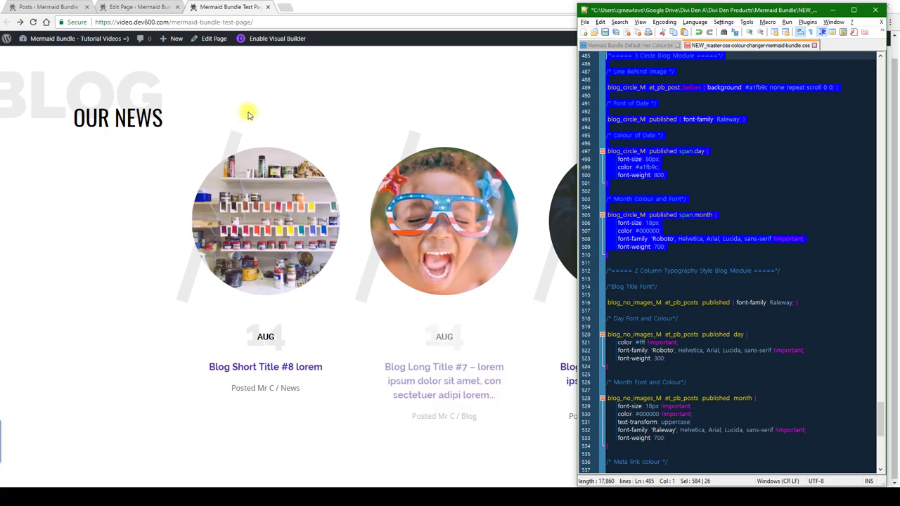
# Step: Switch to the Mermaid Bundle Test Page editor in Chrome, paste the copied CSS into the Divi Builder's Custom CSS and save the settings
pyautogui.click(158, 7)
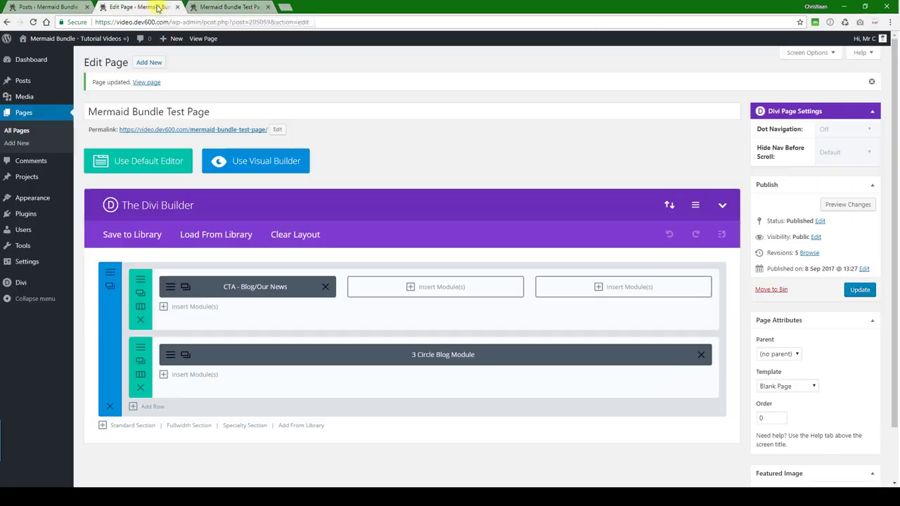
pyautogui.click(697, 204)
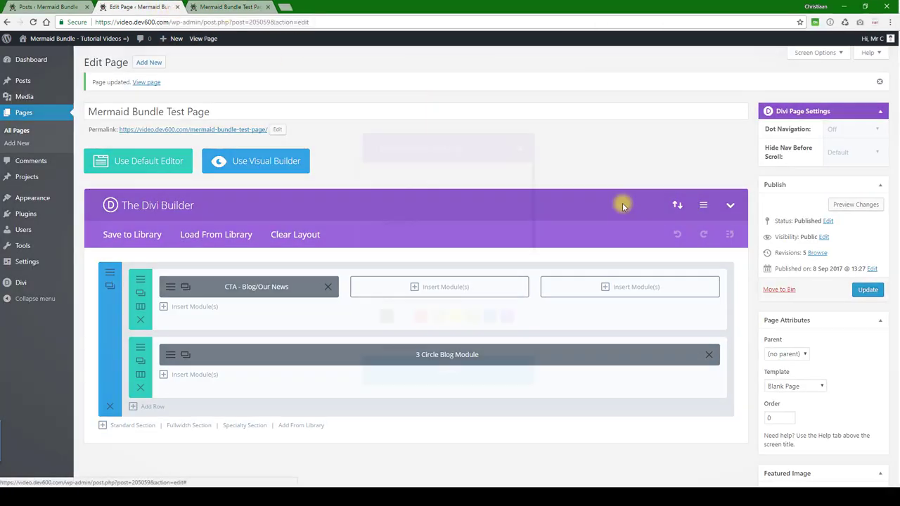
pyautogui.click(442, 245)
pyautogui.hotkey('ctrl', 'v')
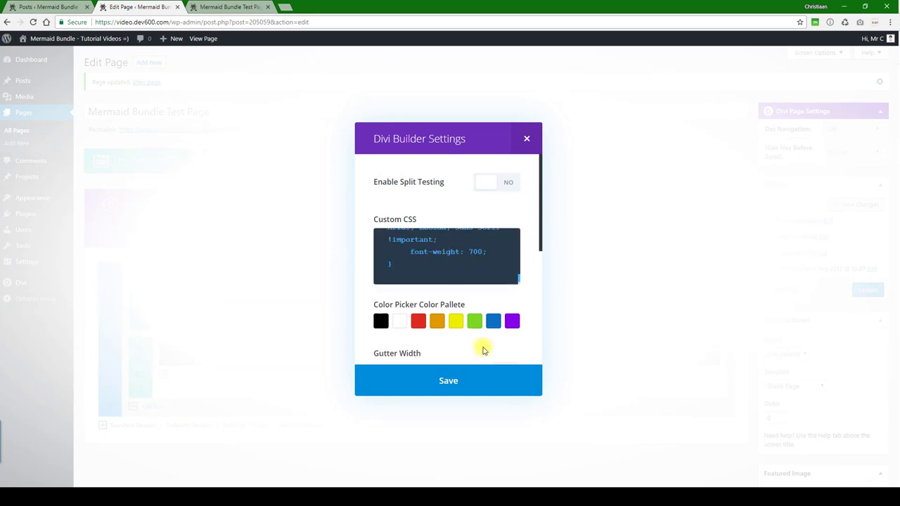
pyautogui.click(450, 385)
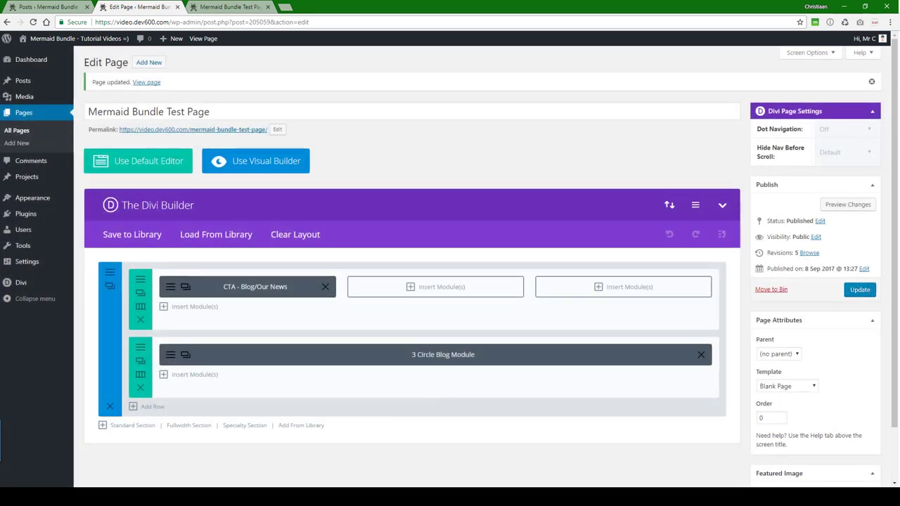
# Step: Update the Mermaid Bundle Test Page and reload its live view
pyautogui.click(861, 290)
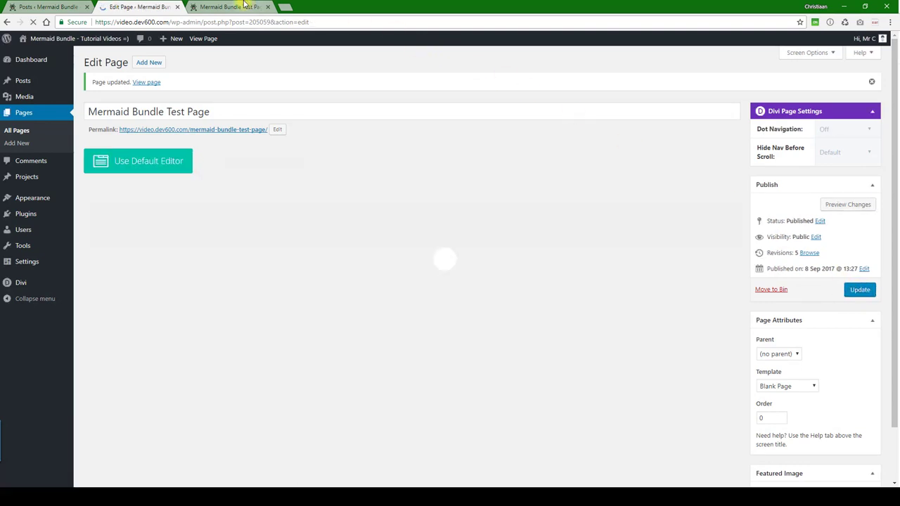
pyautogui.click(236, 6)
pyautogui.click(33, 22)
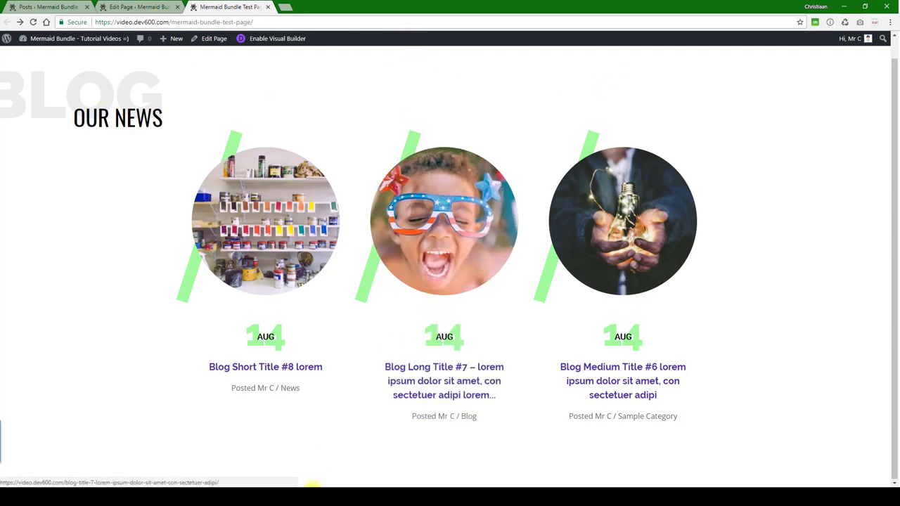
# Step: Return to the page editor, open the CTA - Blog/Our News module settings and change the title to News
pyautogui.click(321, 483)
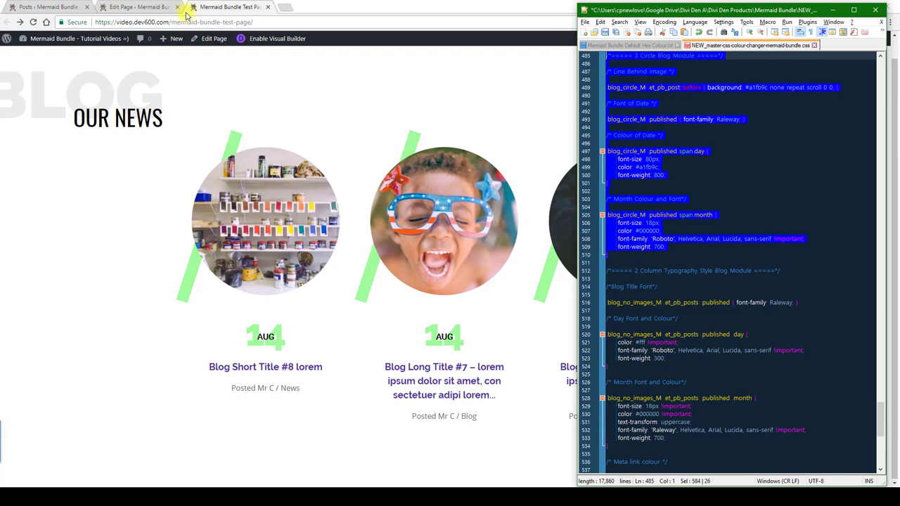
pyautogui.click(159, 7)
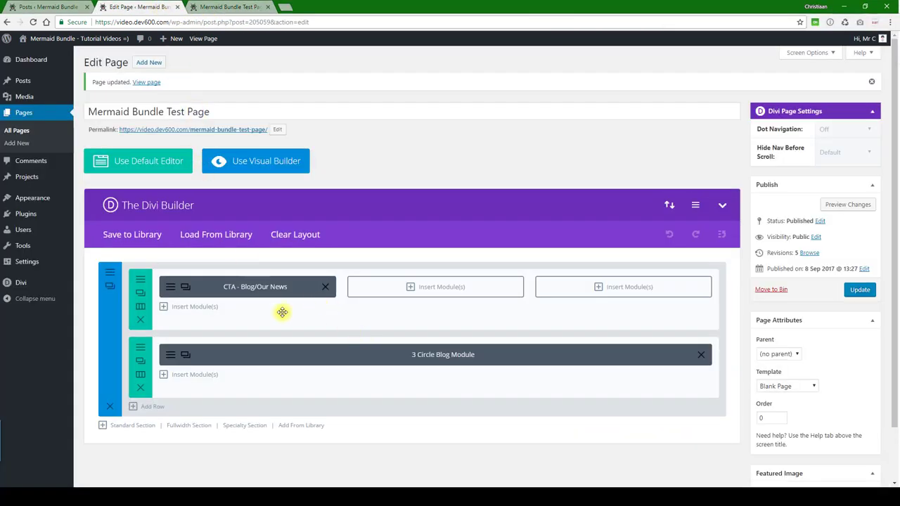
pyautogui.click(170, 287)
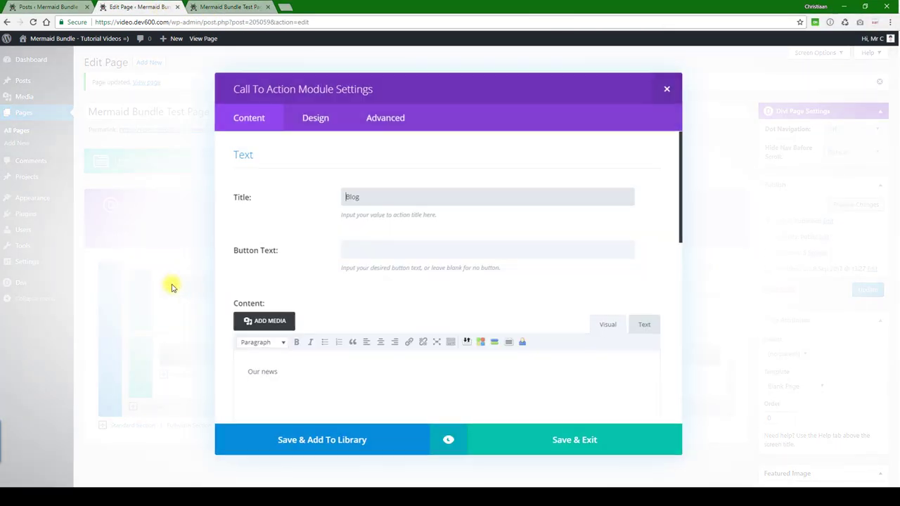
pyautogui.scroll(-2, 393, 165)
pyautogui.scroll(-5, 382, 162)
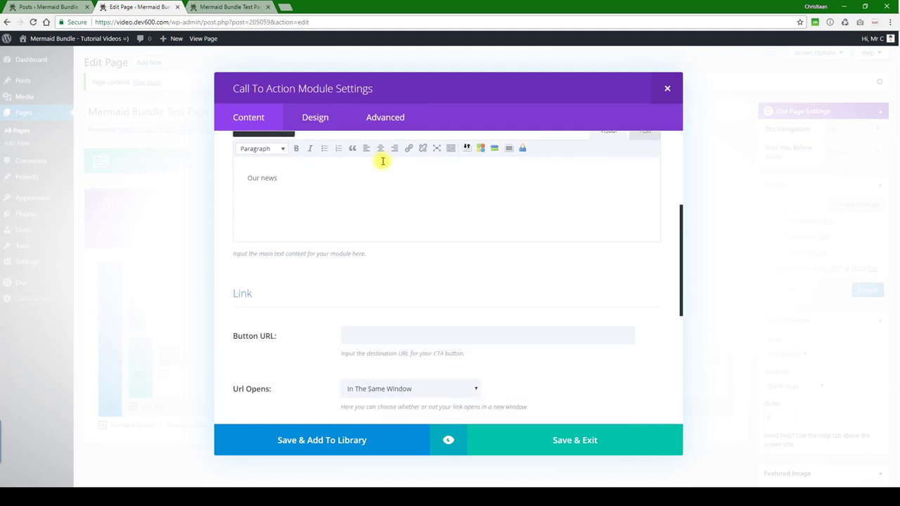
pyautogui.scroll(7, 380, 161)
pyautogui.click(379, 201)
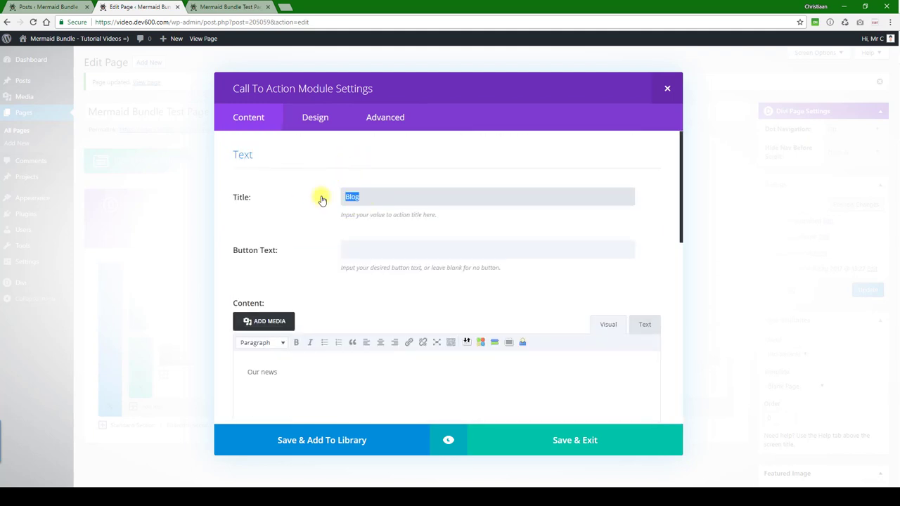
pyautogui.click(311, 233)
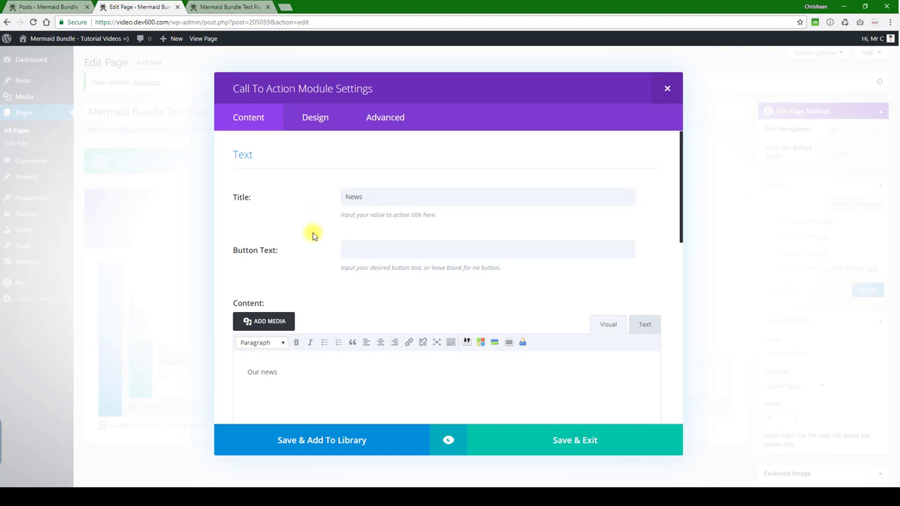
# Step: Copy the Mint Green hex code from the colour list and set the call to action's header text colour to #a1fb9c
pyautogui.scroll(-6, 316, 235)
pyautogui.scroll(-1, 322, 237)
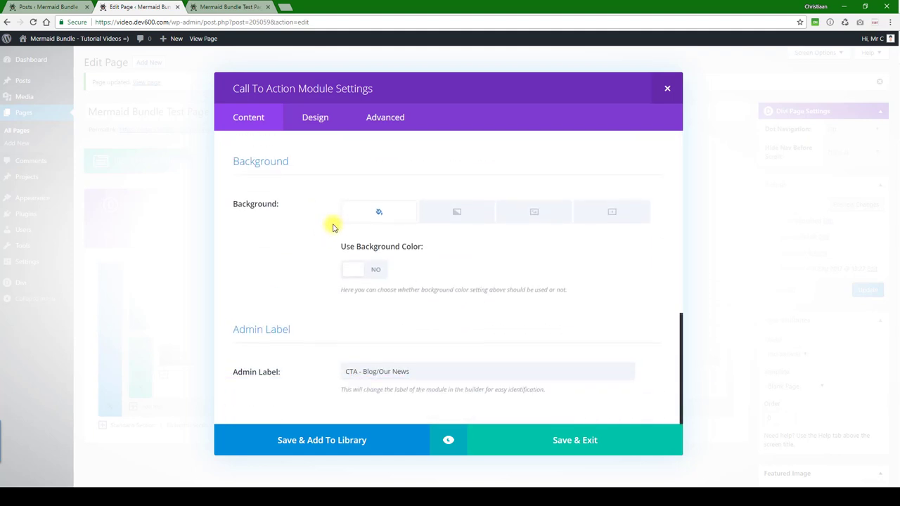
pyautogui.click(316, 116)
pyautogui.scroll(-4, 382, 233)
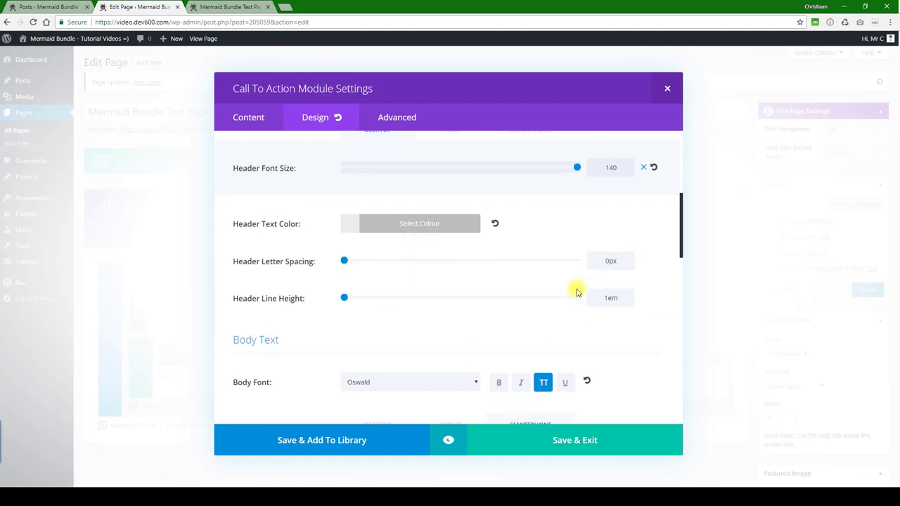
pyautogui.hotkey('alt', 'Tab')
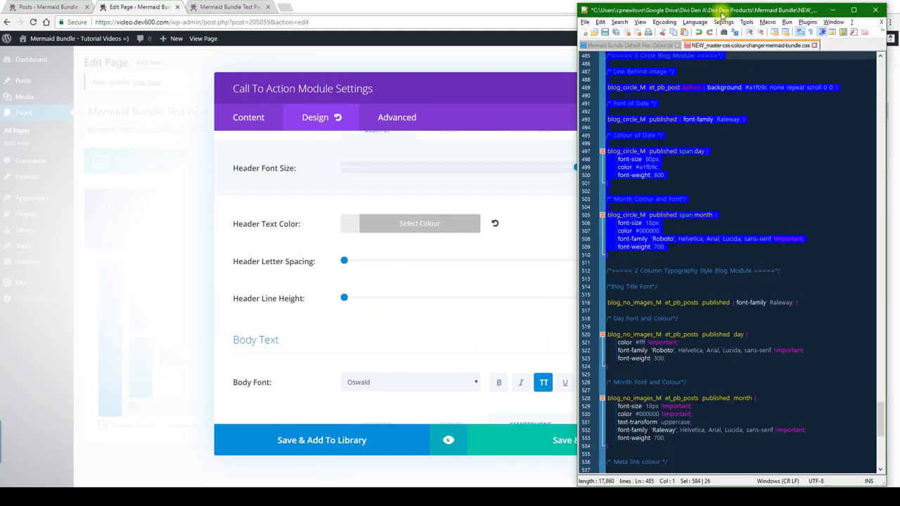
pyautogui.click(650, 45)
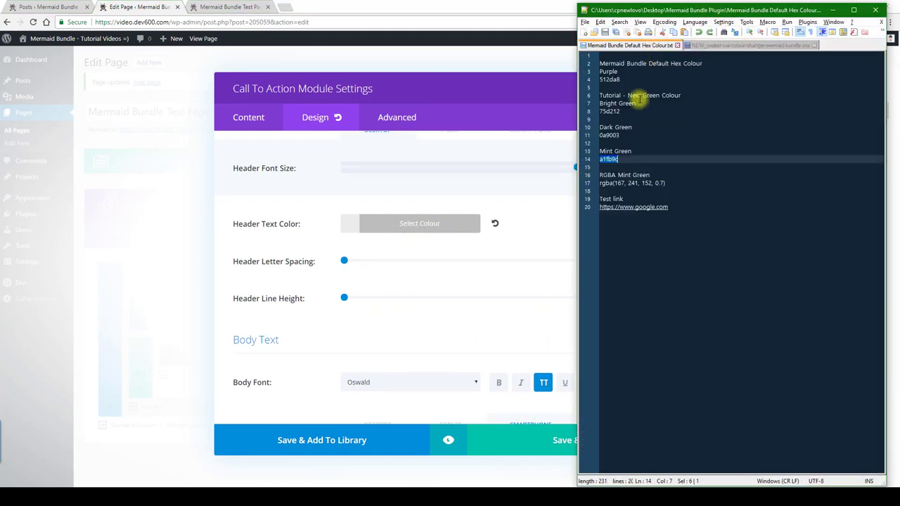
pyautogui.tripleClick(607, 159)
pyautogui.doubleClick(609, 159)
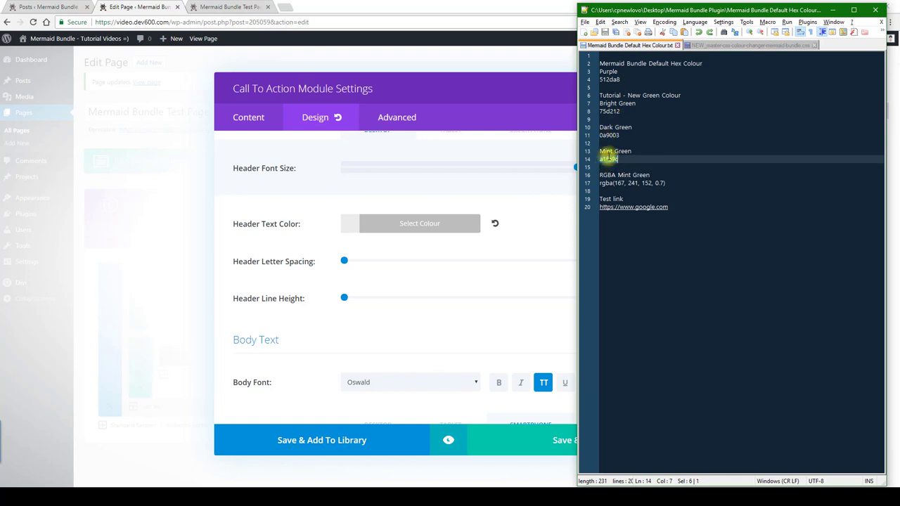
pyautogui.click(494, 223)
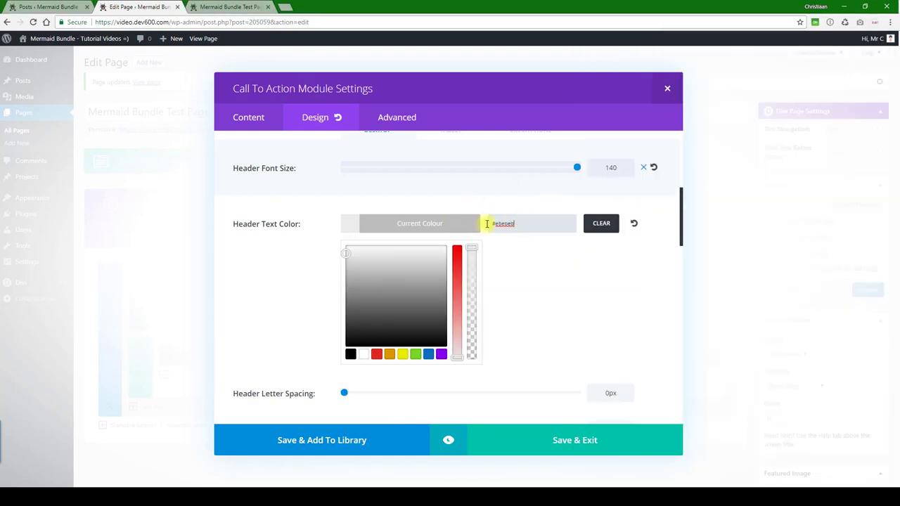
pyautogui.hotkey('ctrl', 'a')
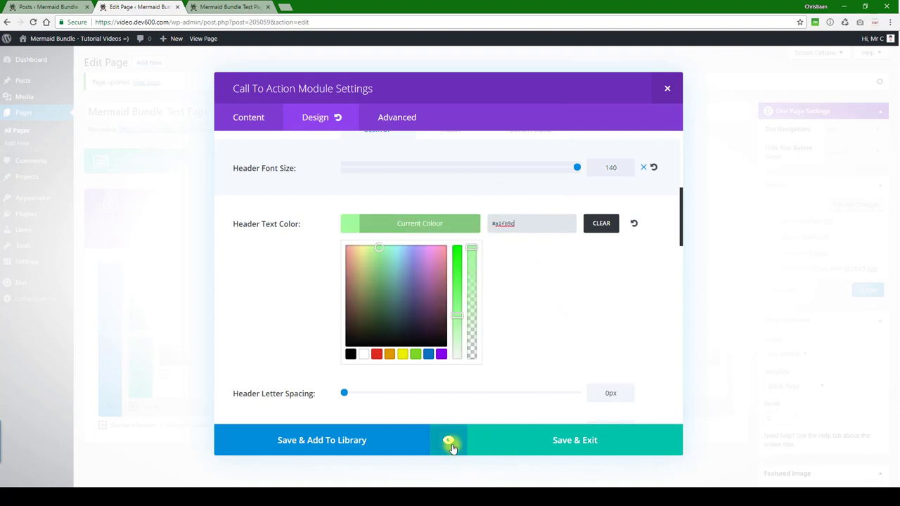
# Step: Preview the call to action module with the blog section on desktop, then save and exit its settings
pyautogui.click(448, 440)
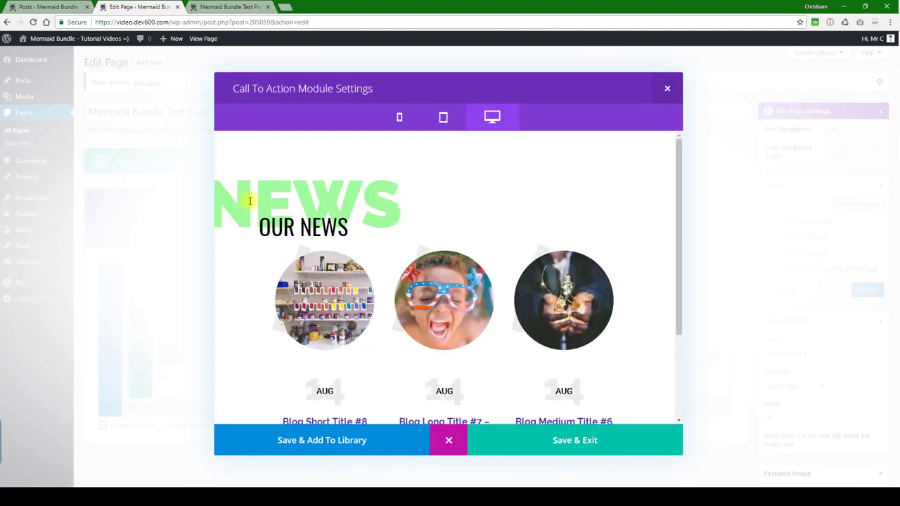
pyautogui.scroll(-3, 407, 352)
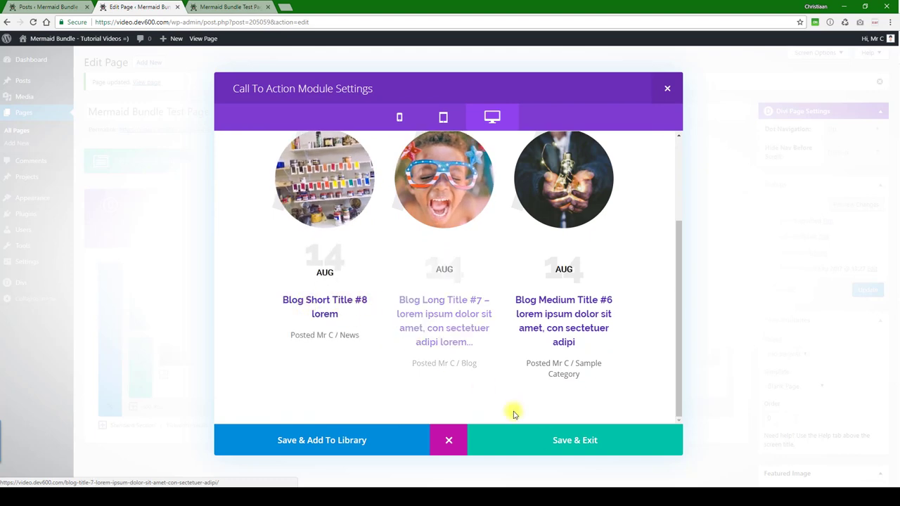
pyautogui.click(540, 440)
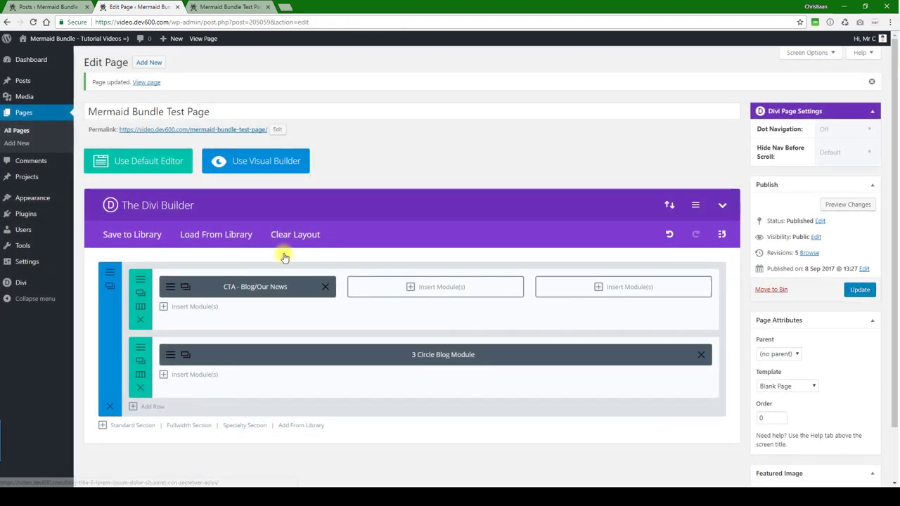
# Step: Copy the Dark Green hex code from the colour list in the text editor and open the 3 Circle Blog Module settings in the page editor
pyautogui.hotkey('alt', 'Tab')
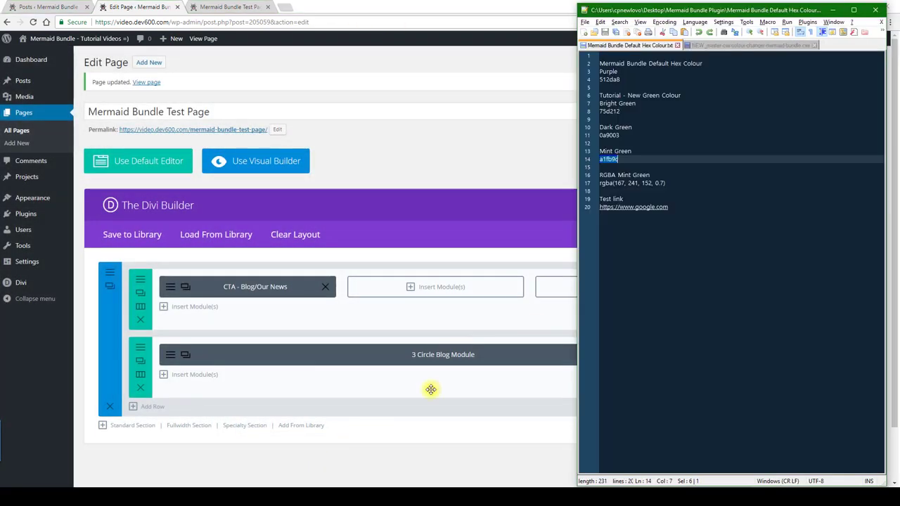
pyautogui.doubleClick(609, 135)
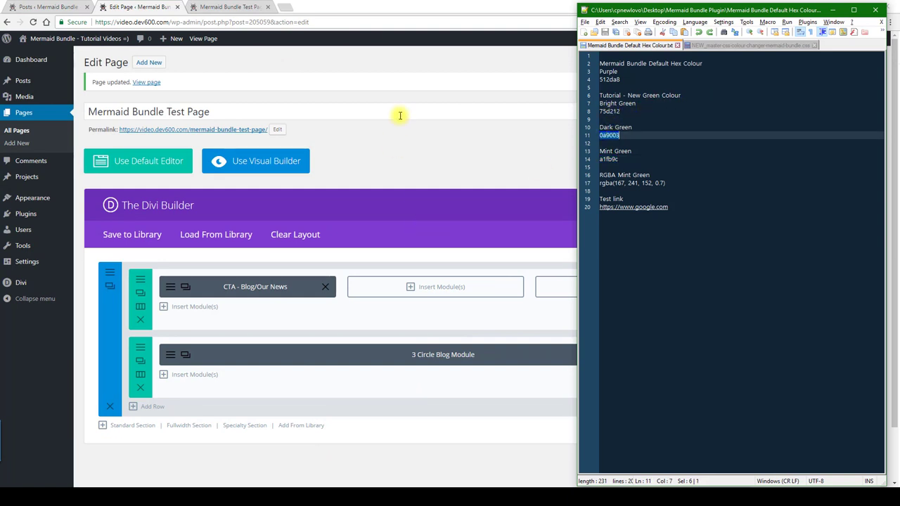
pyautogui.click(74, 354)
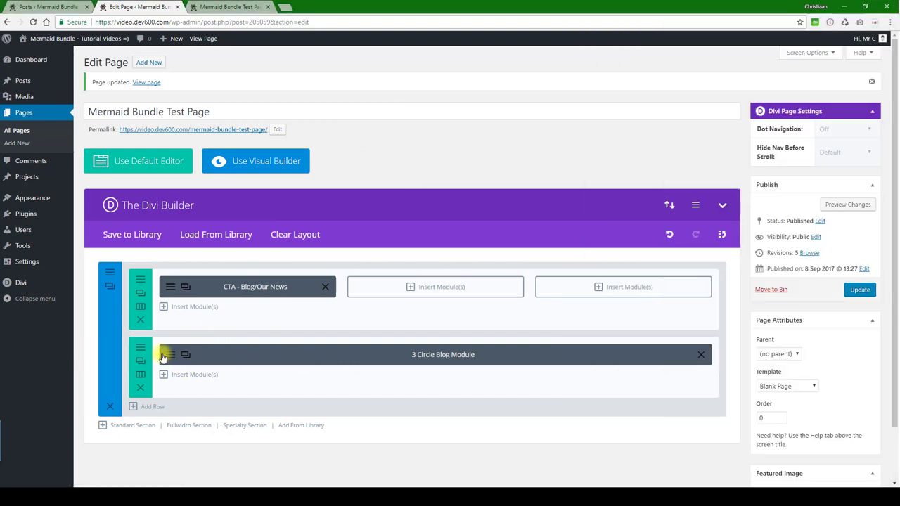
pyautogui.click(181, 354)
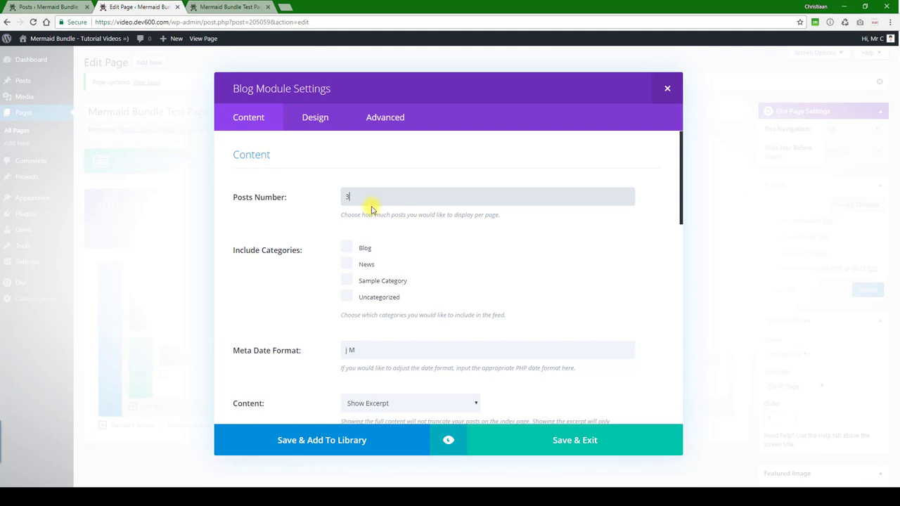
# Step: Include the Blog, News, Sample Category and Uncategorized categories in the blog feed and review the remaining content settings
pyautogui.click(320, 213)
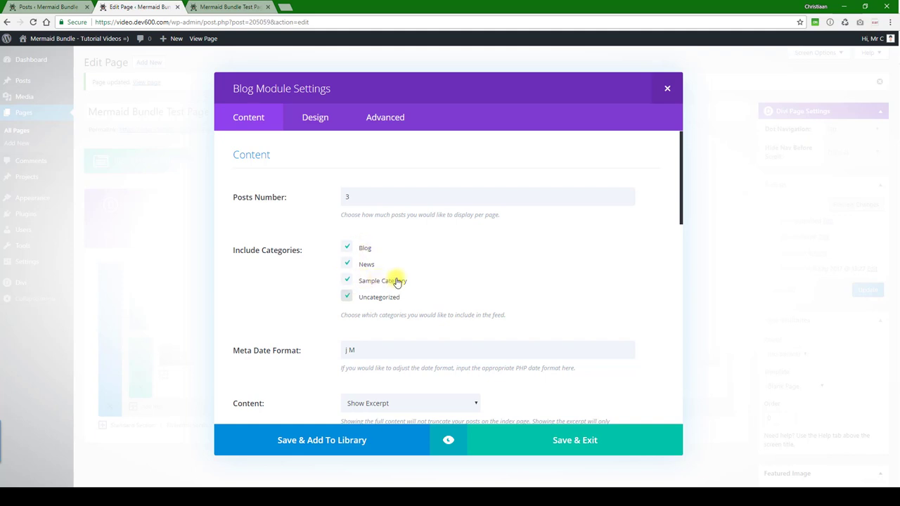
pyautogui.scroll(-6, 395, 279)
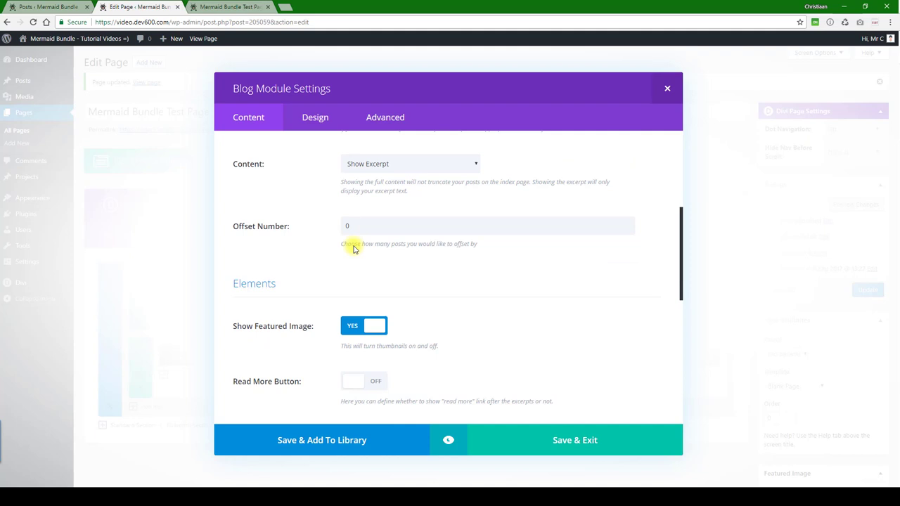
pyautogui.scroll(-4, 330, 230)
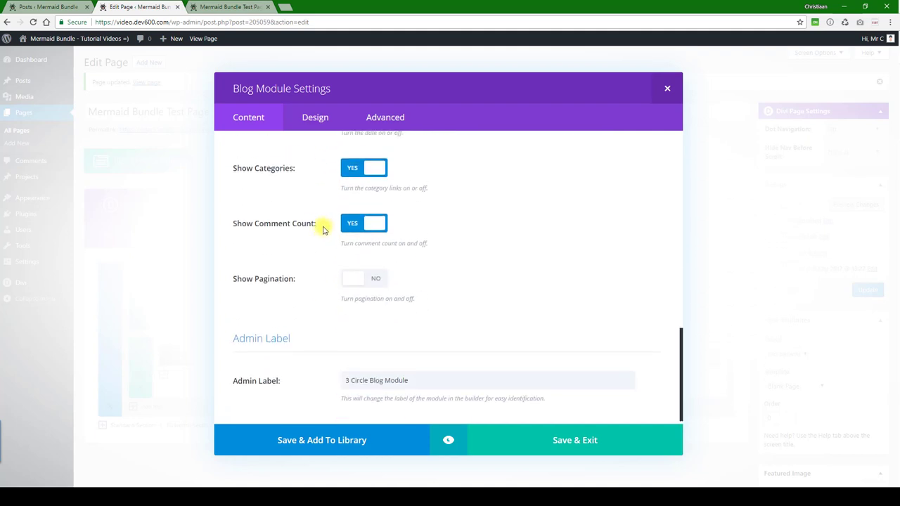
pyautogui.scroll(4, 325, 225)
pyautogui.scroll(5, 325, 204)
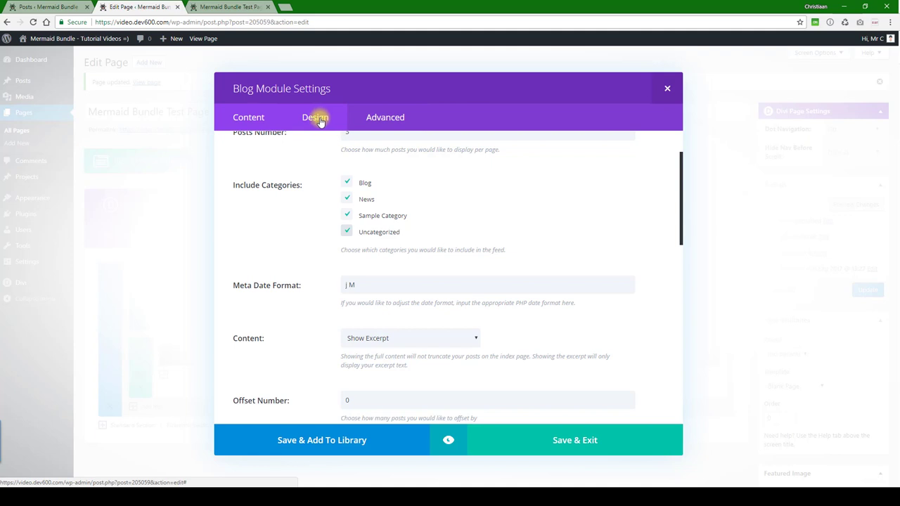
# Step: Set the blog module's header text colour to #0a9003 in its design settings, then save and exit
pyautogui.click(320, 124)
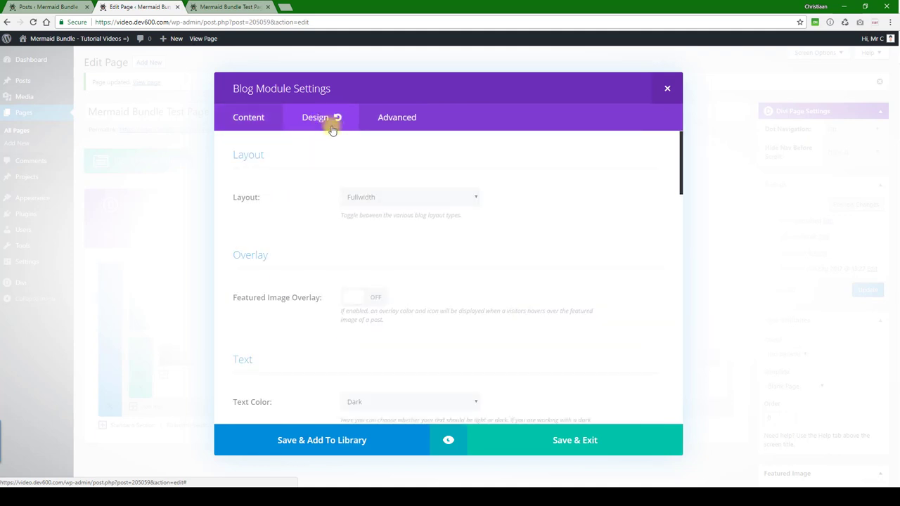
pyautogui.scroll(-2, 344, 146)
pyautogui.scroll(-4, 344, 145)
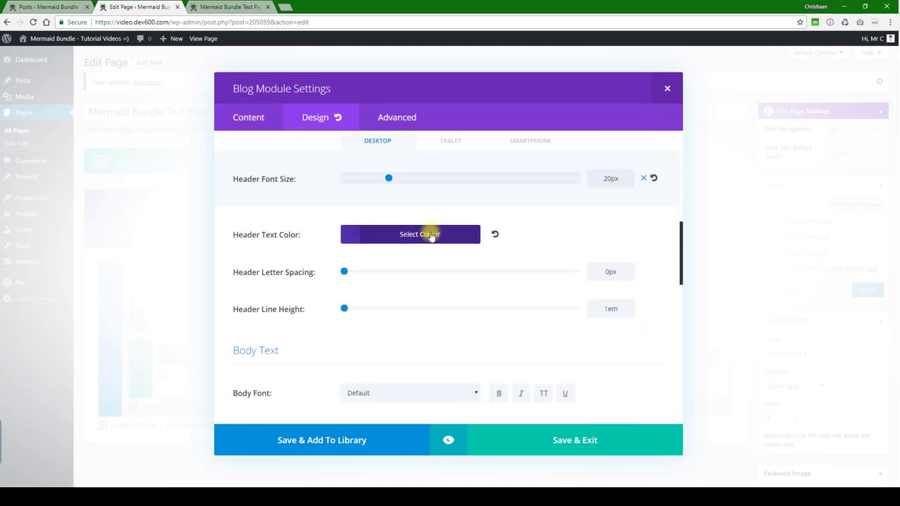
pyautogui.click(426, 235)
pyautogui.moveTo(520, 239); pyautogui.dragTo(473, 242)
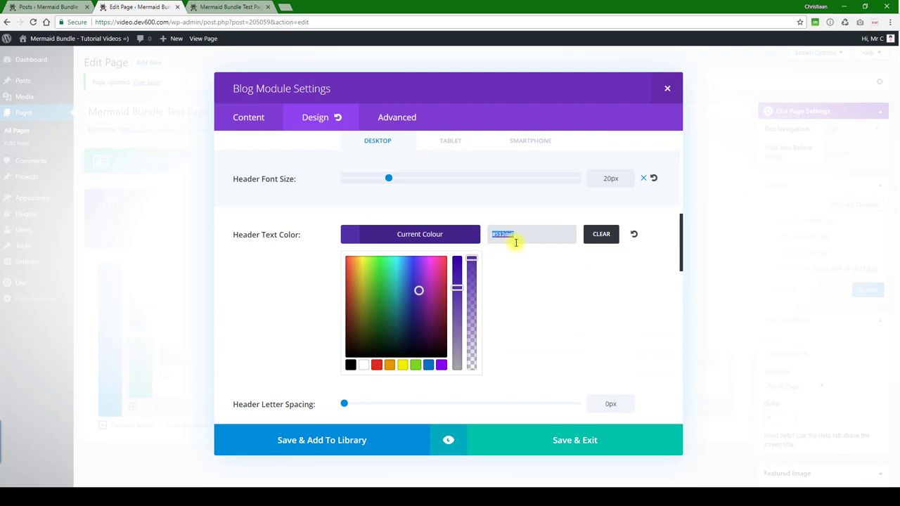
pyautogui.write('#0a9003')
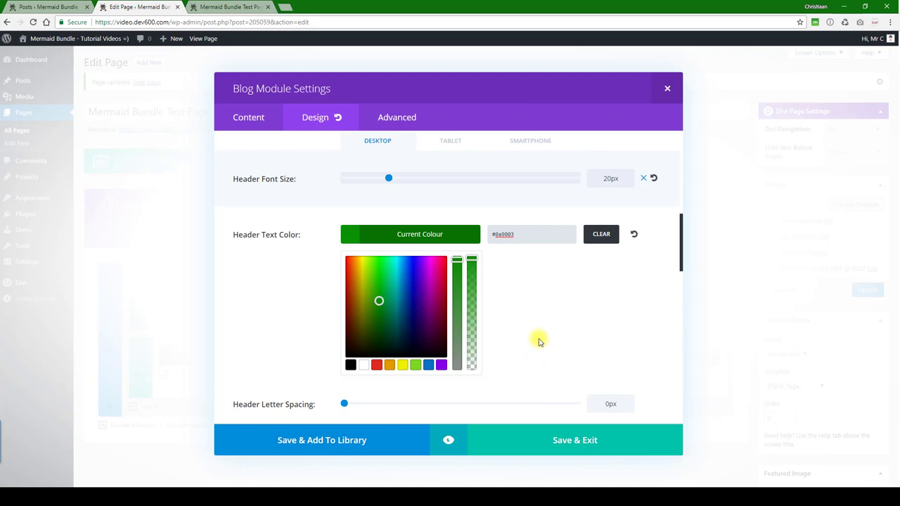
pyautogui.scroll(-10, 538, 331)
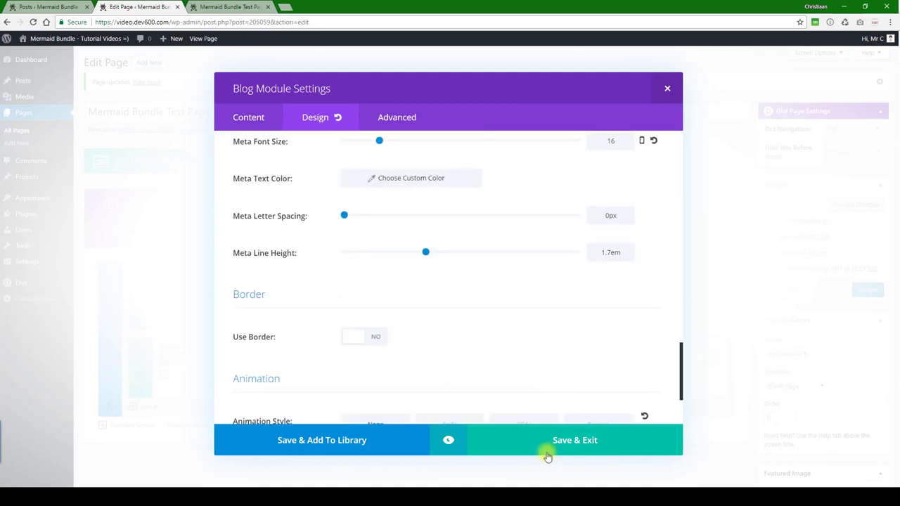
pyautogui.click(546, 441)
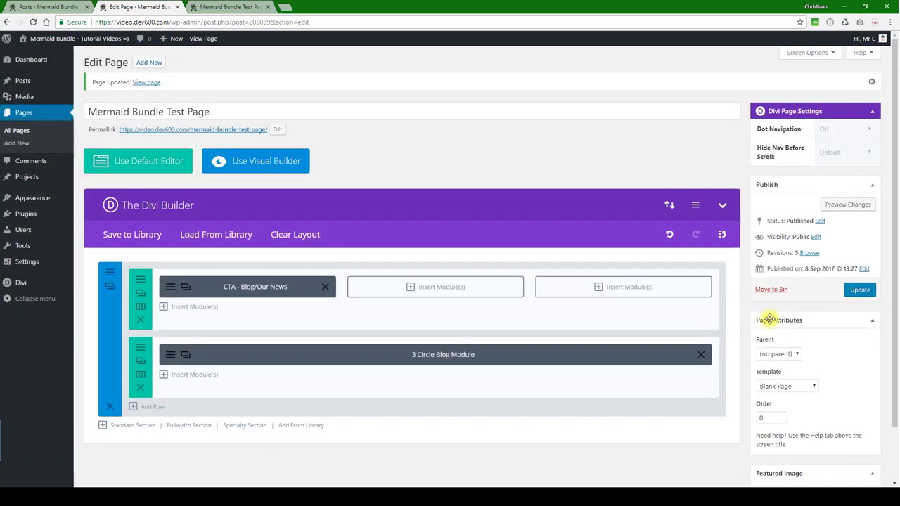
# Step: Update the page and reload the live test page to check the blog section's new heading and title colours
pyautogui.click(861, 290)
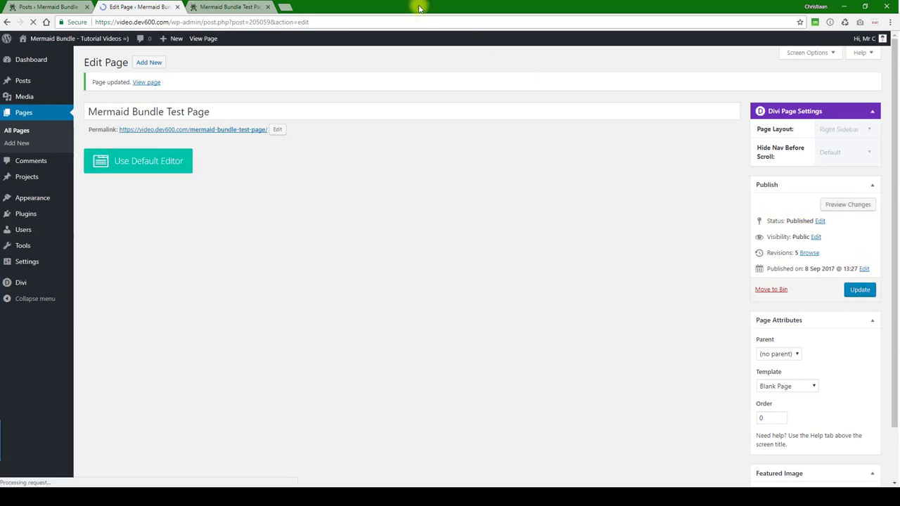
pyautogui.click(239, 7)
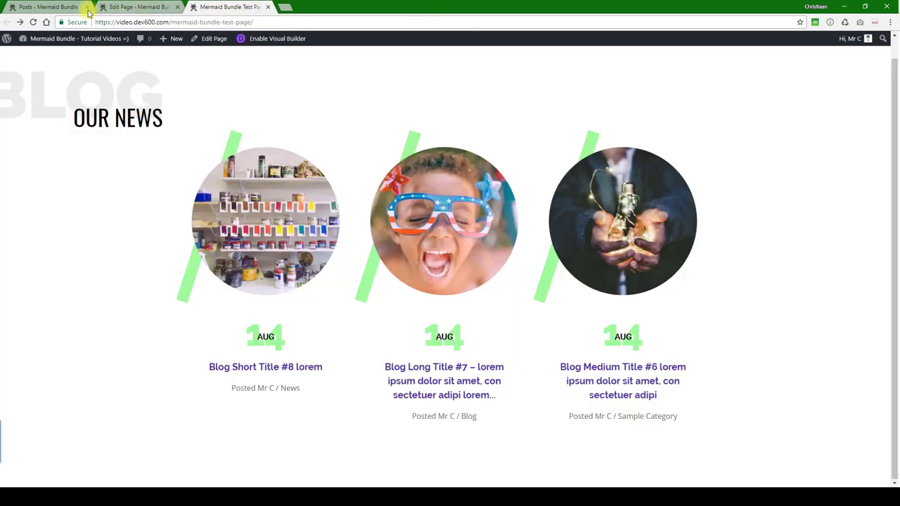
pyautogui.click(33, 22)
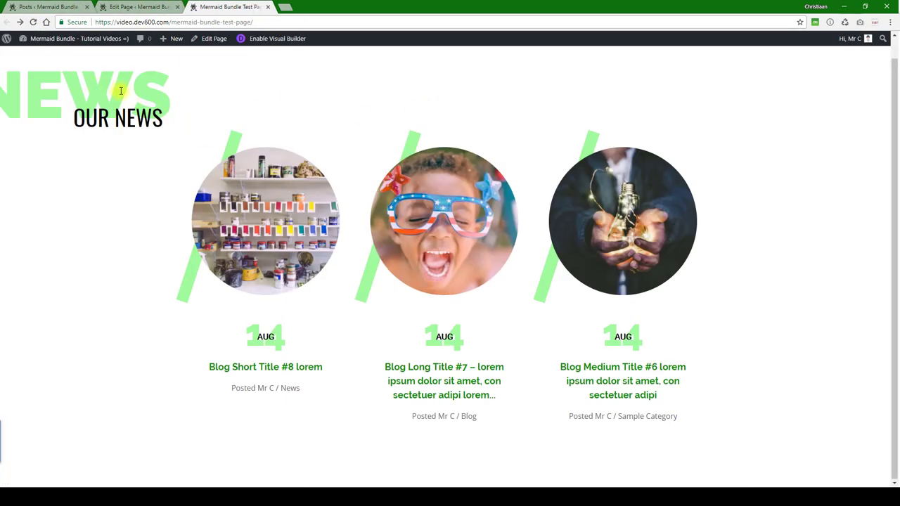